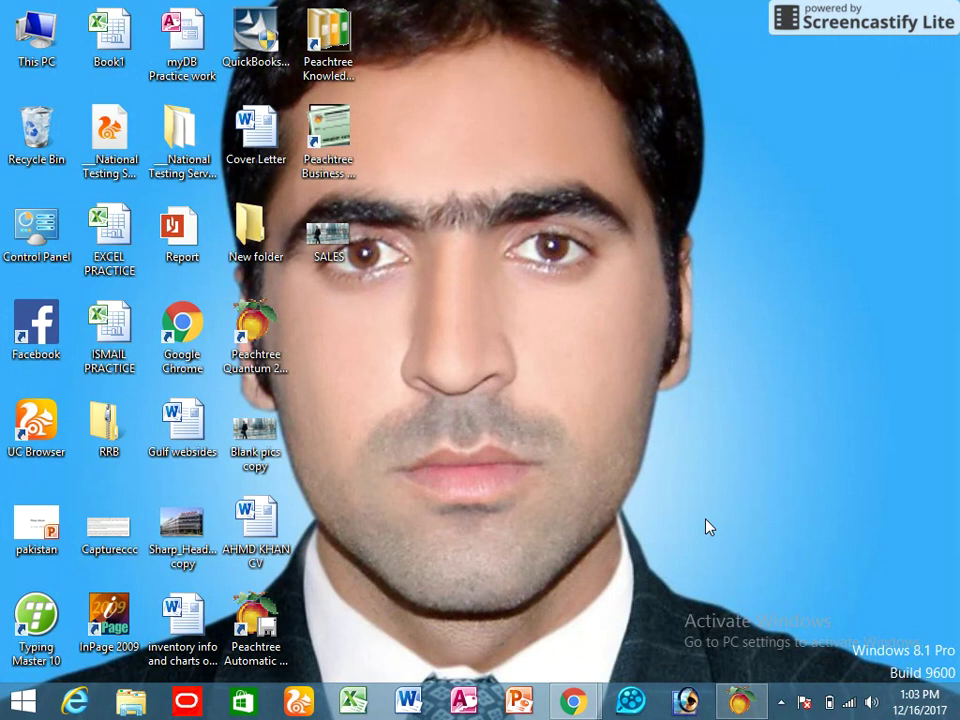
- Switch to Peachtree Accounting and open a blank record for a new vendor
left_click(740, 702)
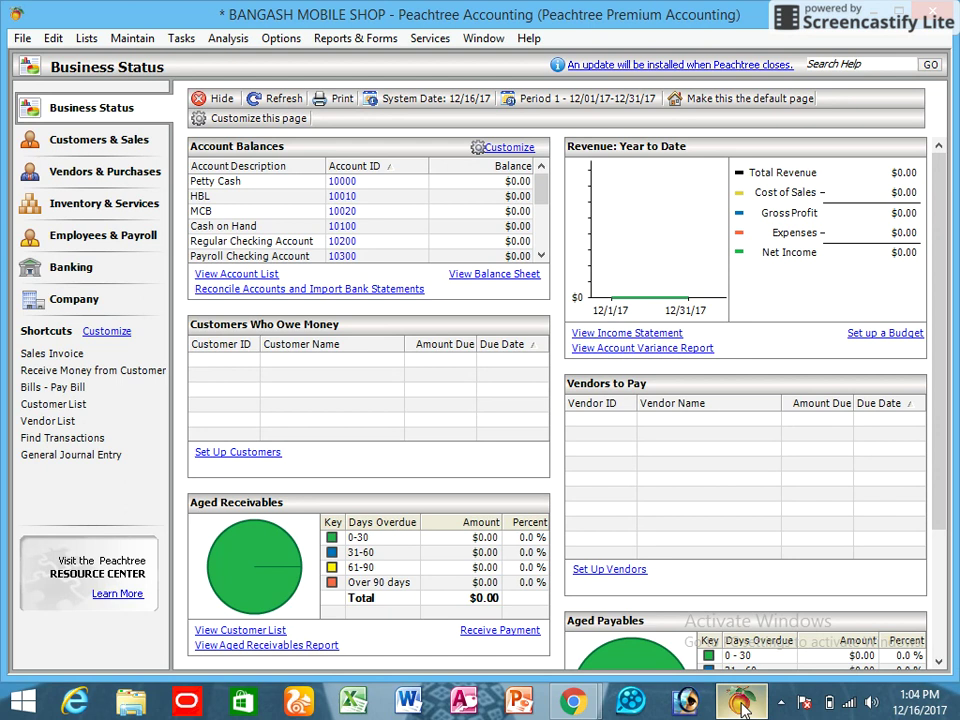
left_click(136, 181)
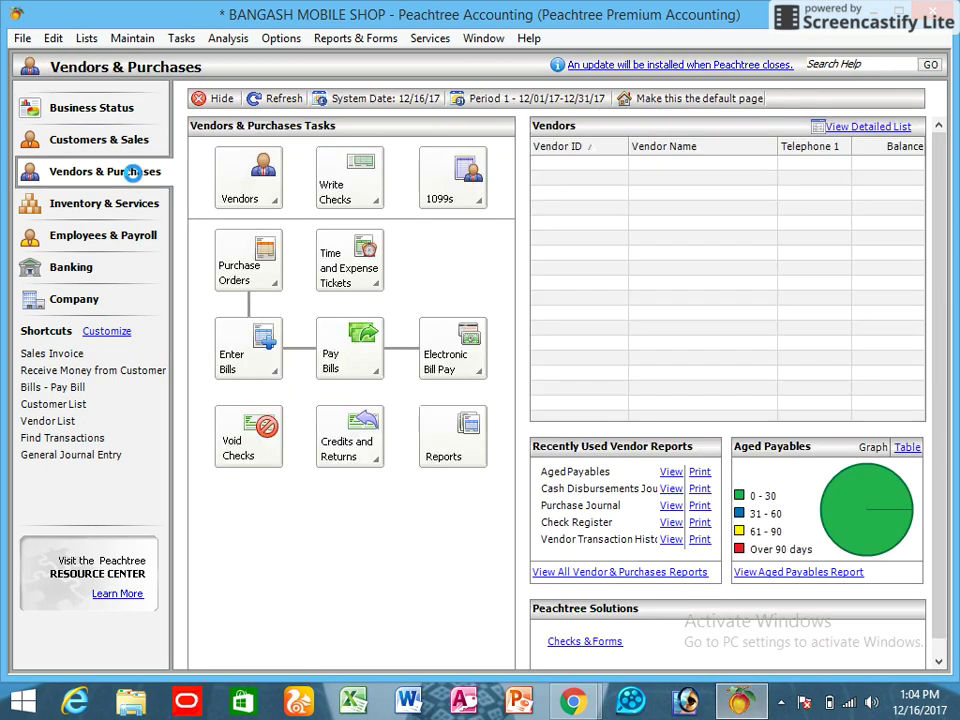
left_click(275, 208)
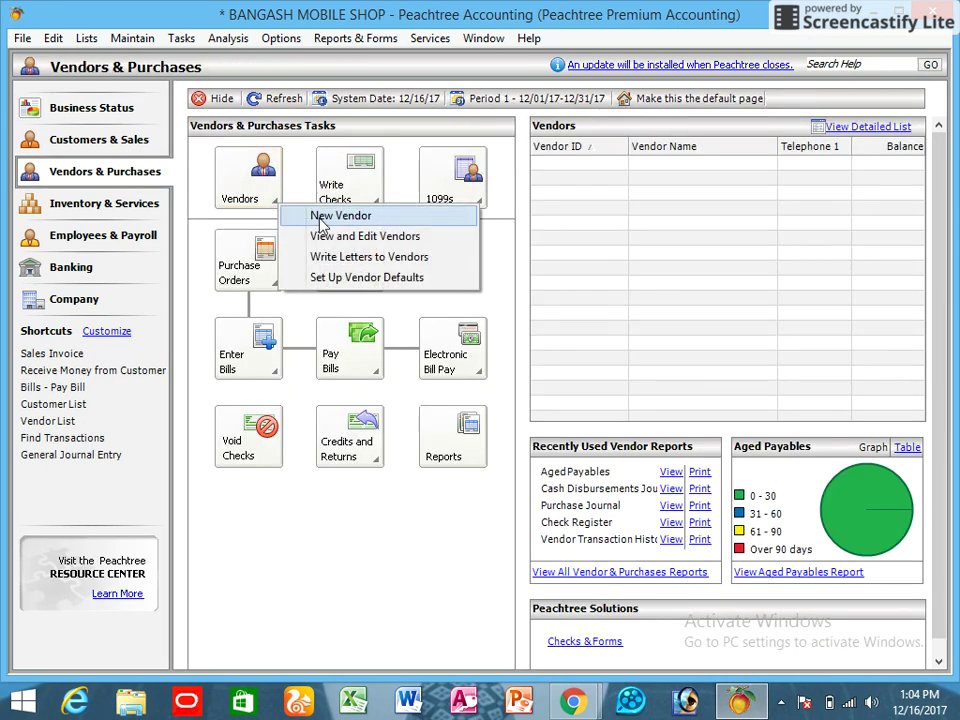
left_click(322, 218)
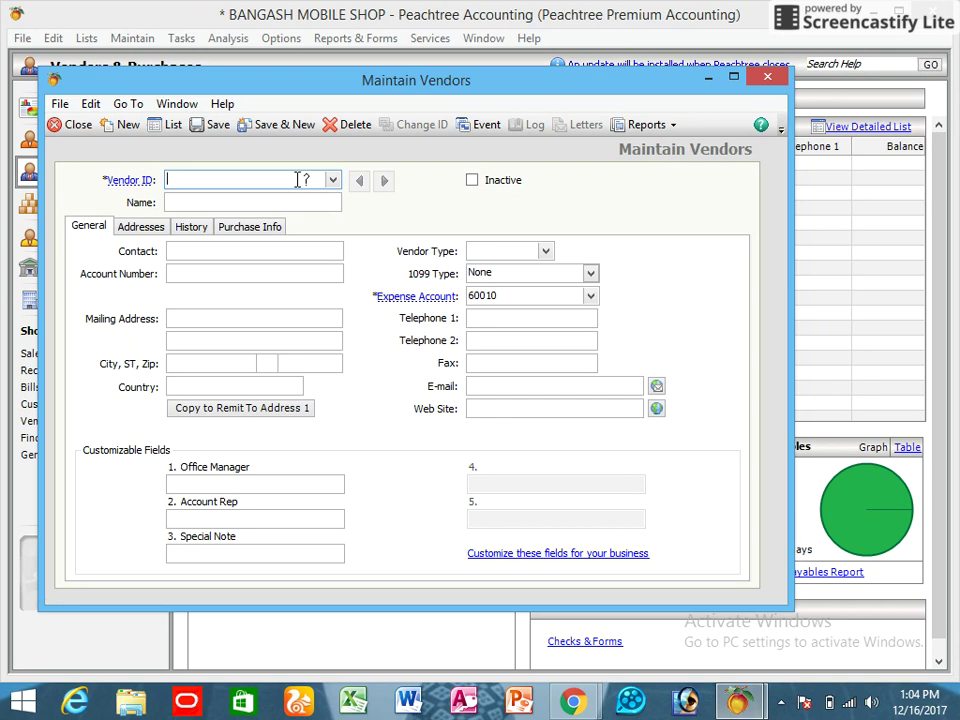
type("g")
key("BackSpace")
type("Gst")
type("-01")
key("BackSpace")
key("BackSpace")
key("BackSpace")
type("001")
left_click(276, 206)
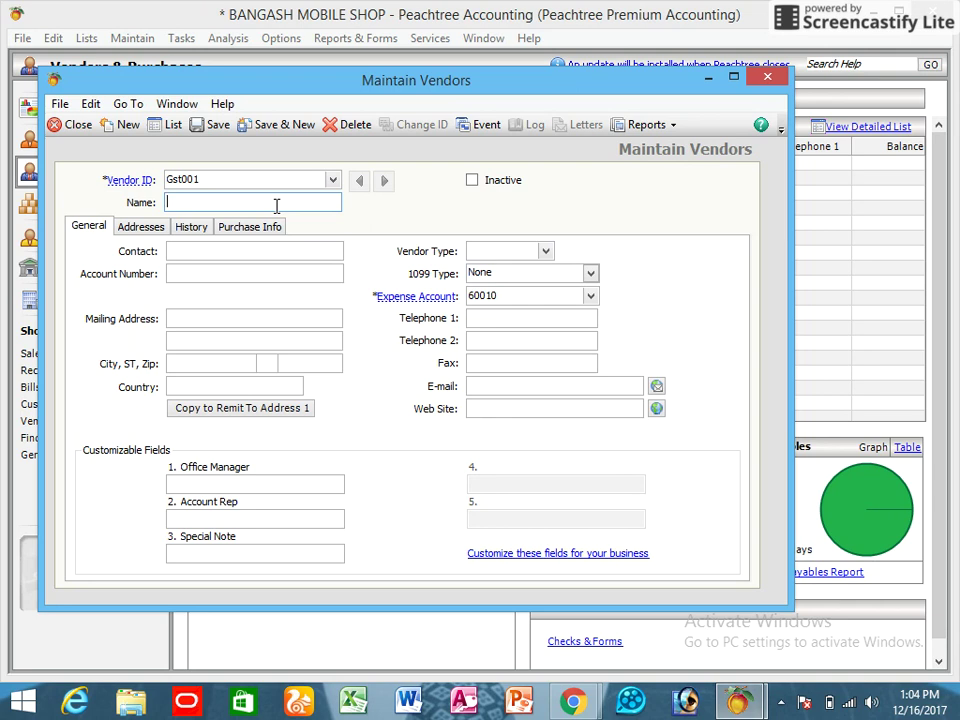
left_click(261, 180)
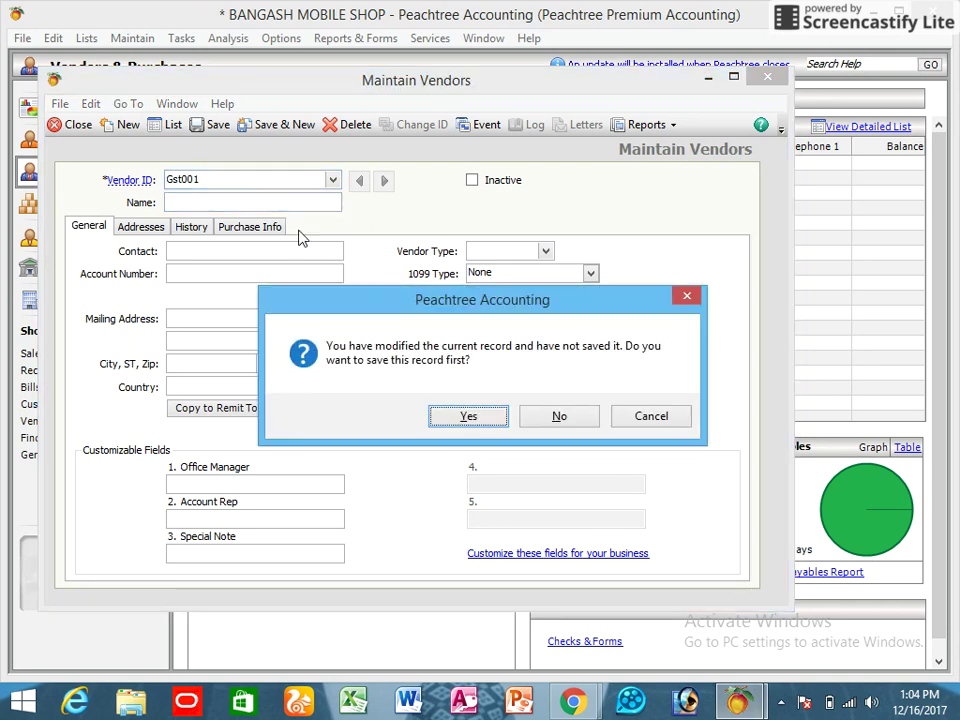
left_click(557, 417)
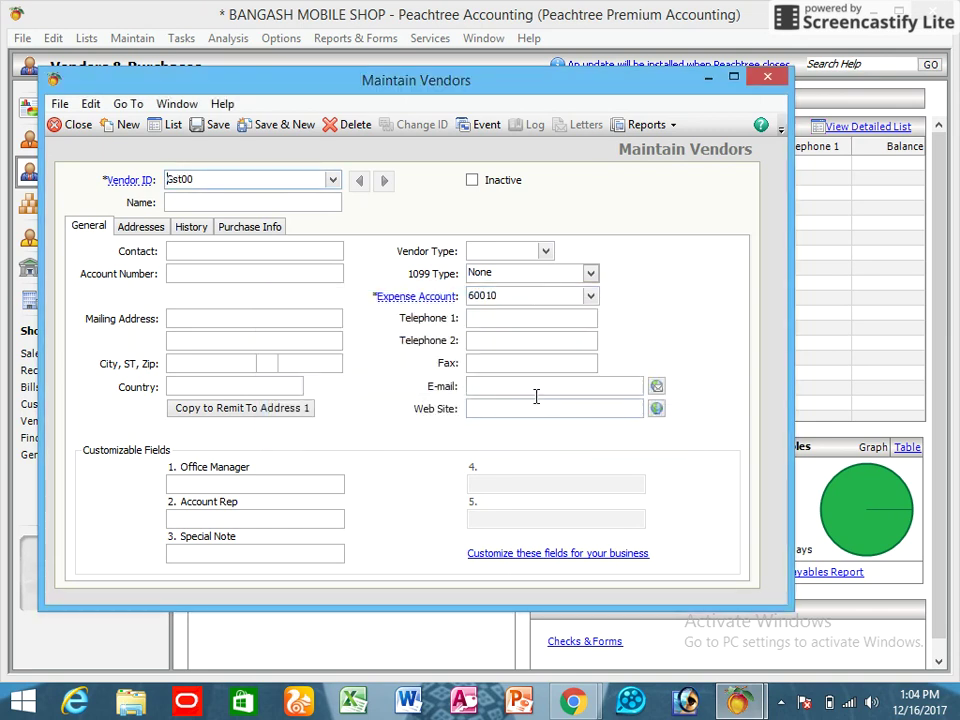
key("BackSpace")
key("BackSpace")
key("BackSpace")
key("BackSpace")
key("BackSpace")
- Set the new vendor's ID to ST005 and its name to GST
type("ST005")
left_click(245, 200)
type("GST")
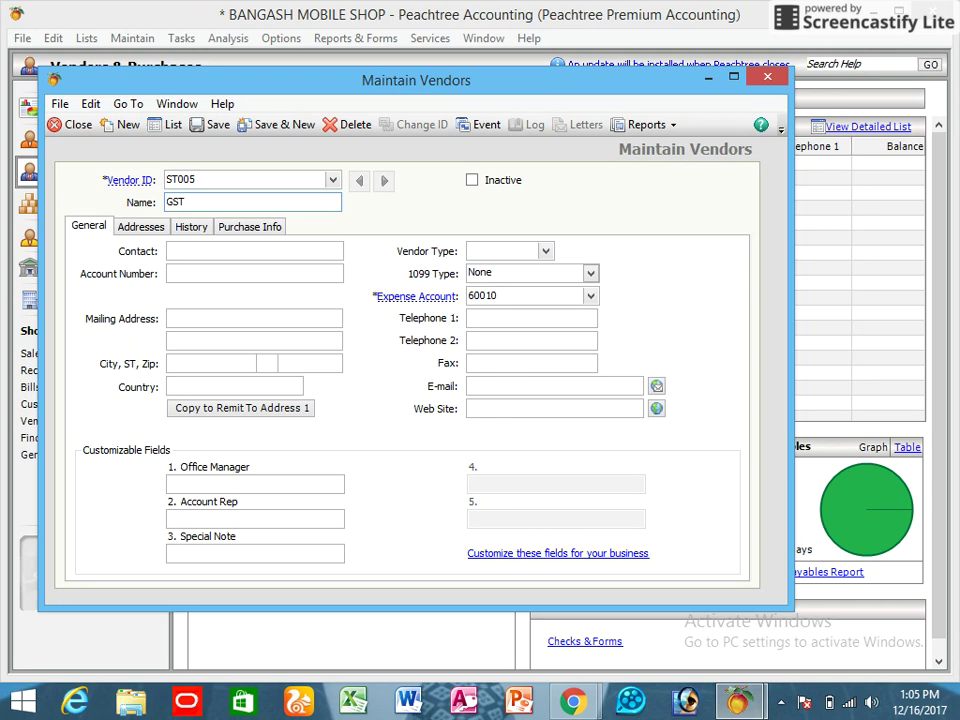
left_click(197, 254)
left_click(199, 275)
left_click(200, 320)
left_click(199, 343)
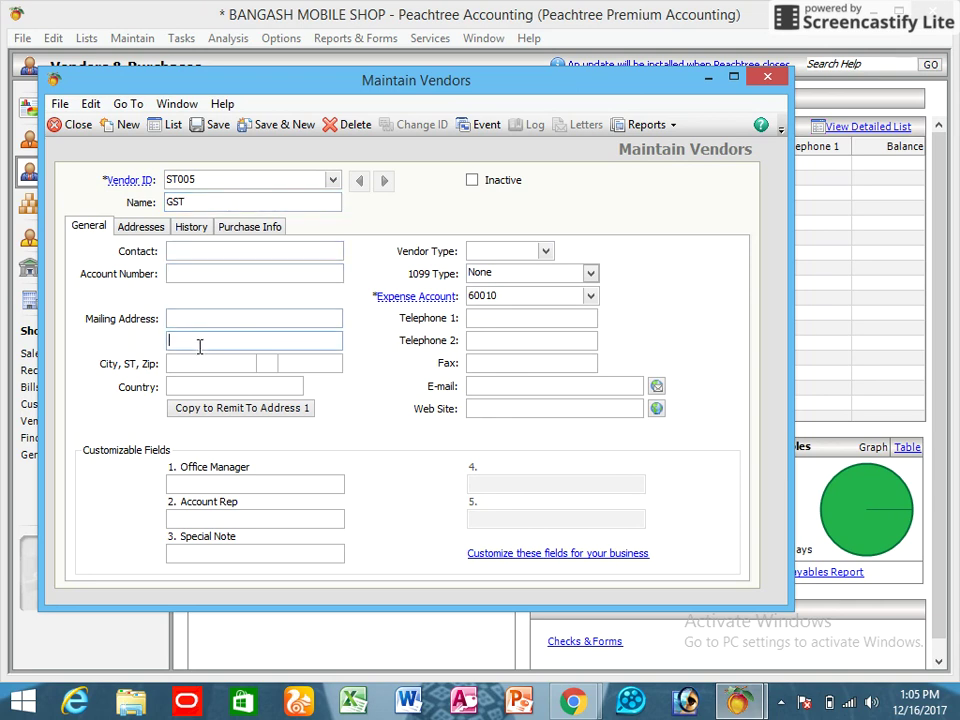
left_click(198, 363)
left_click(198, 386)
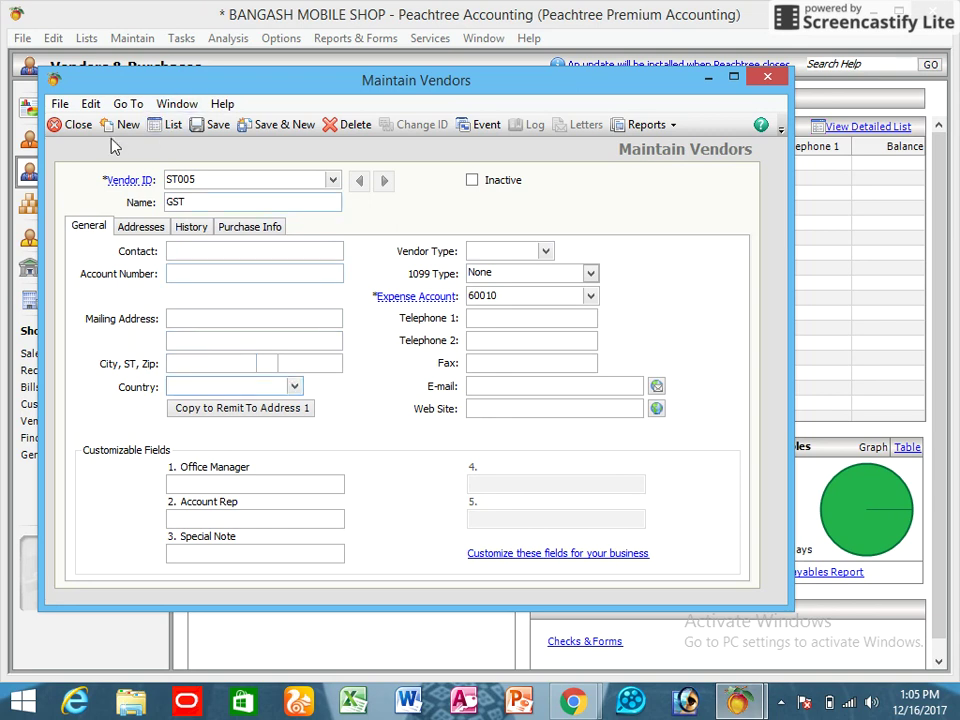
- Save and close the GST vendor record, and refresh the vendor list
left_click(213, 126)
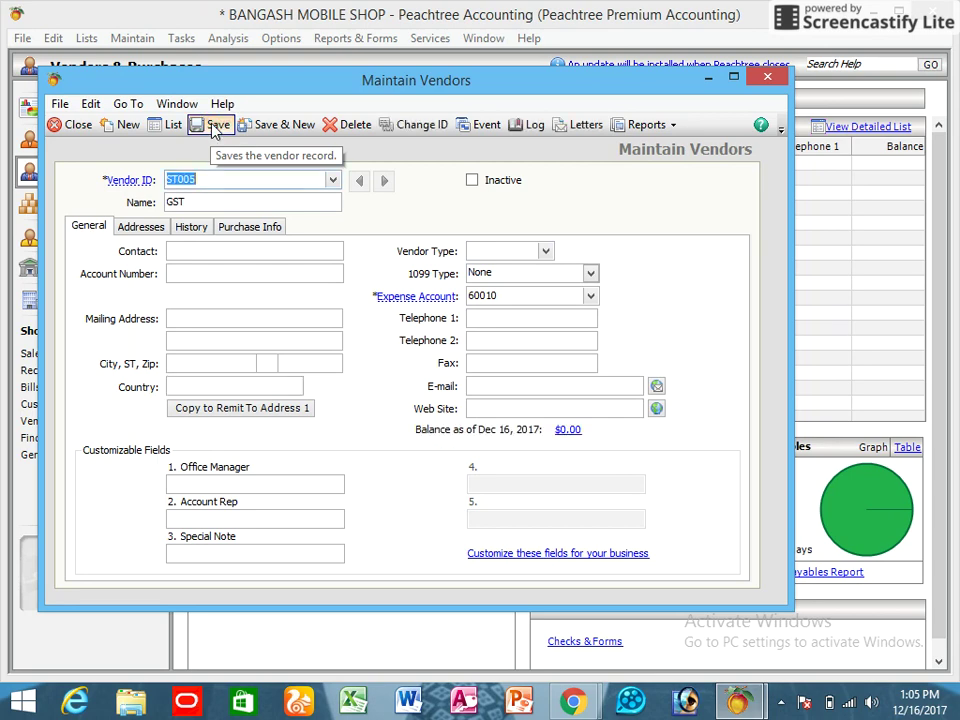
left_click(84, 127)
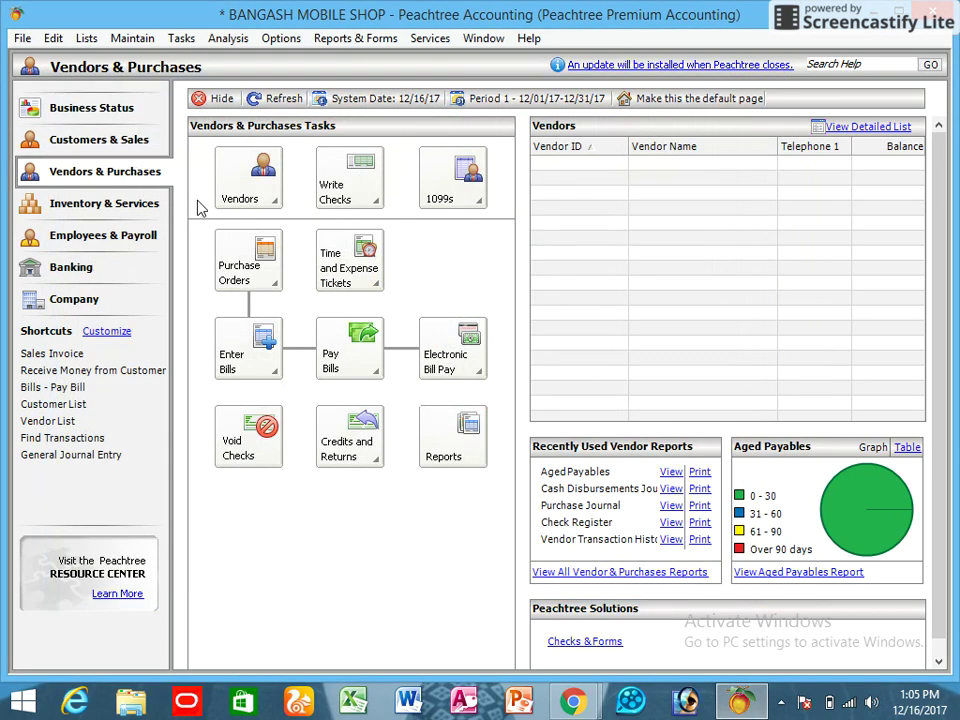
left_click(278, 99)
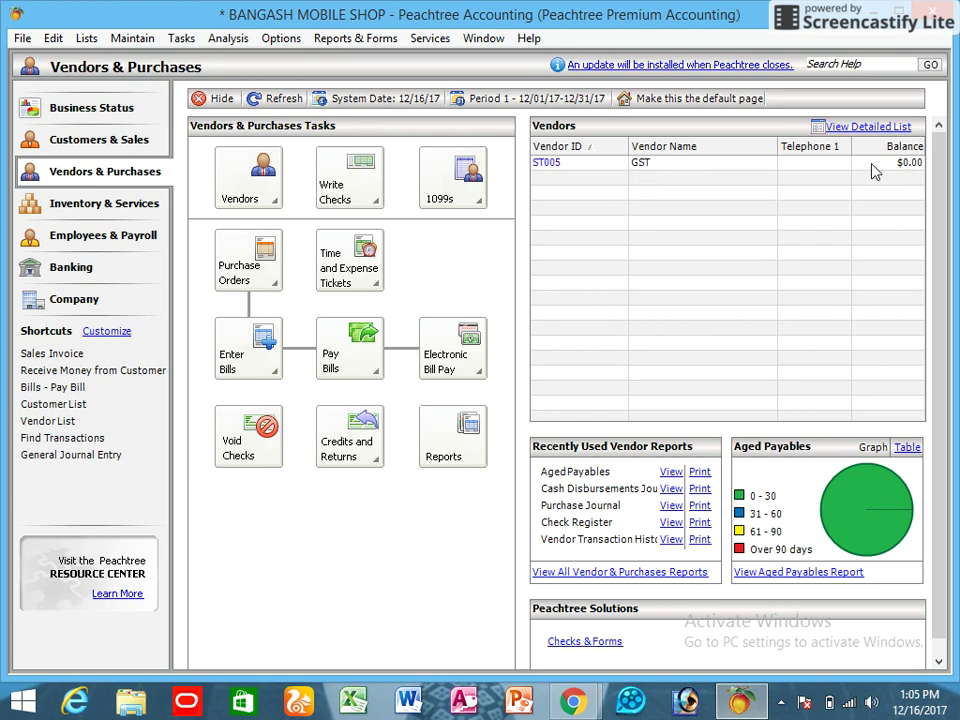
left_click(117, 148)
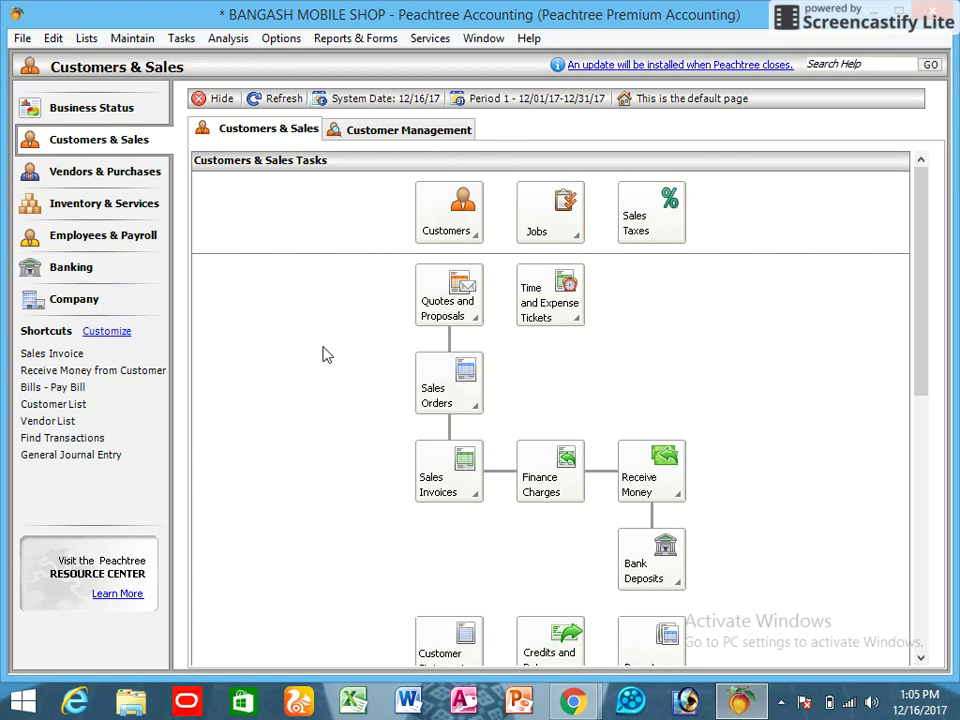
left_click(107, 236)
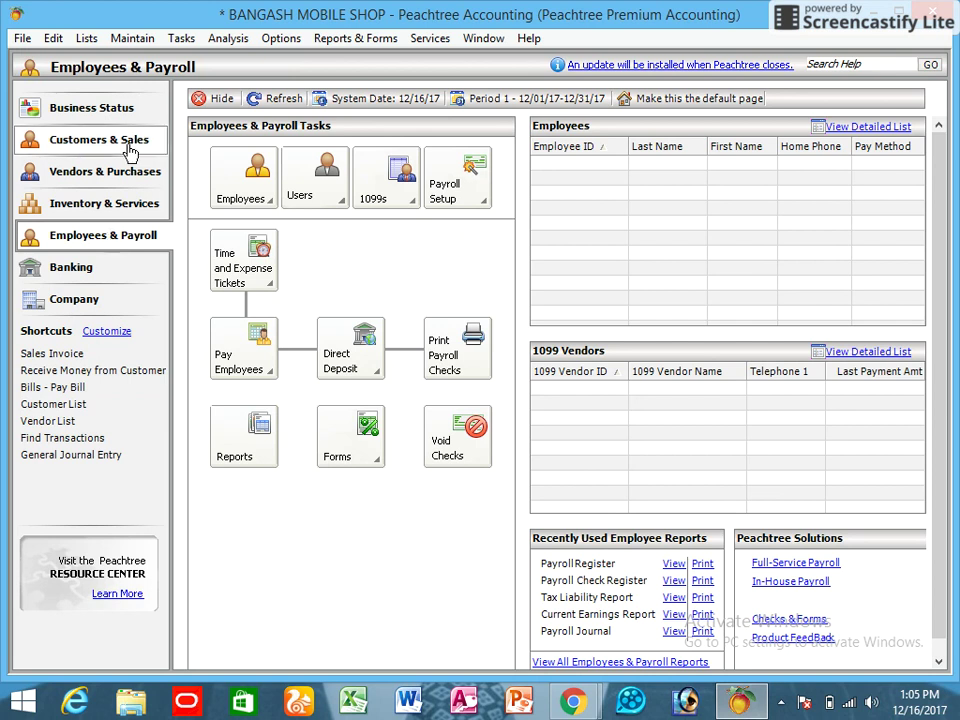
left_click(108, 171)
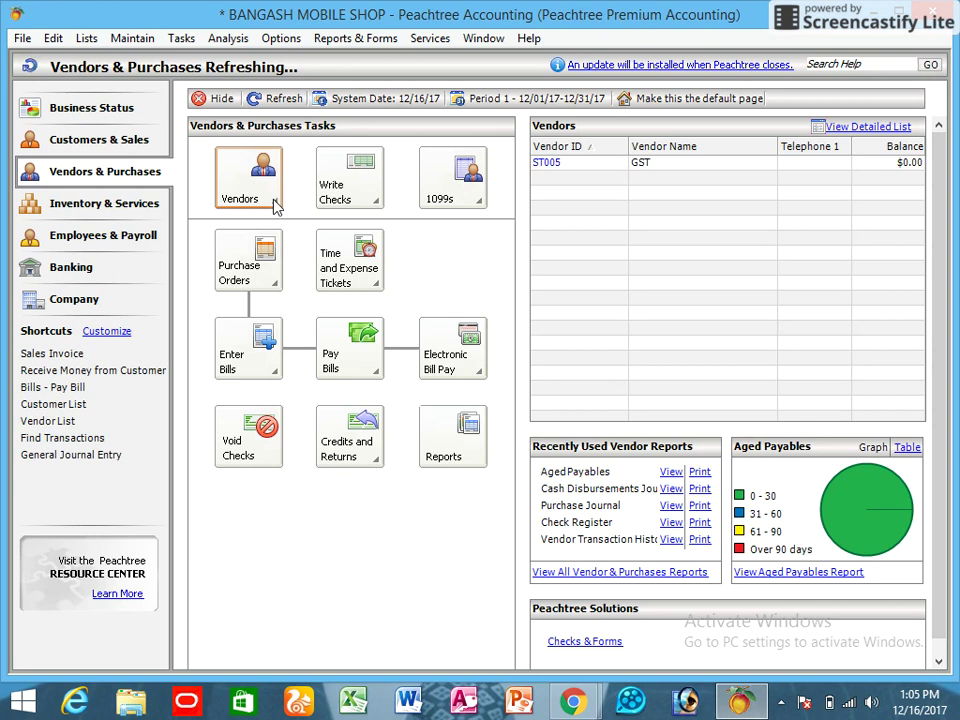
- Start setting up a new sales tax with a total rate of 5% and continue to its tax agency
left_click(138, 148)
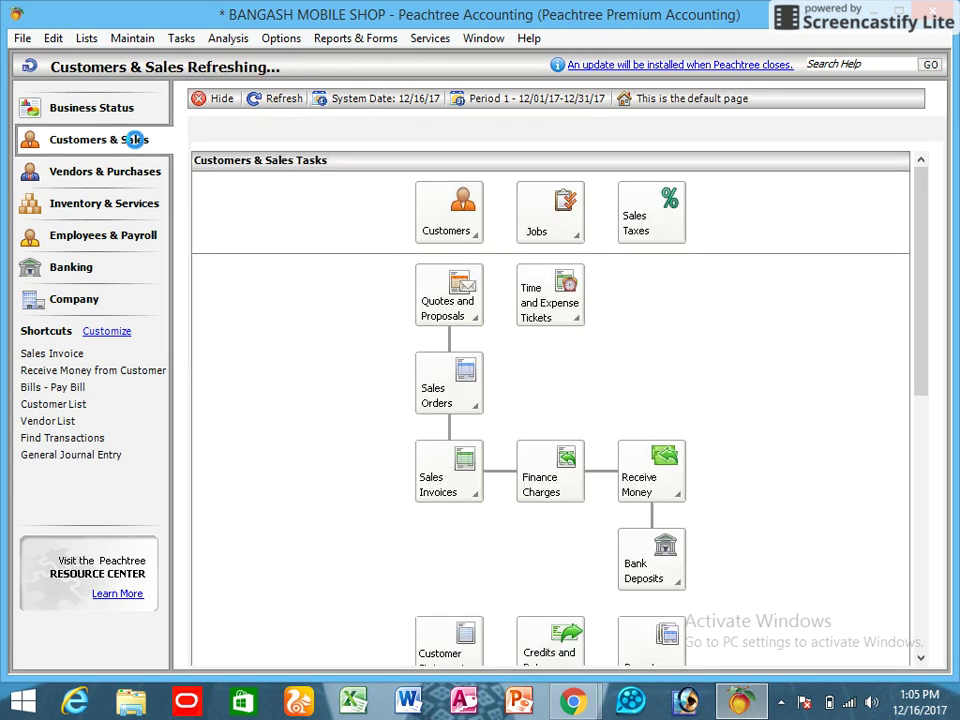
left_click(666, 220)
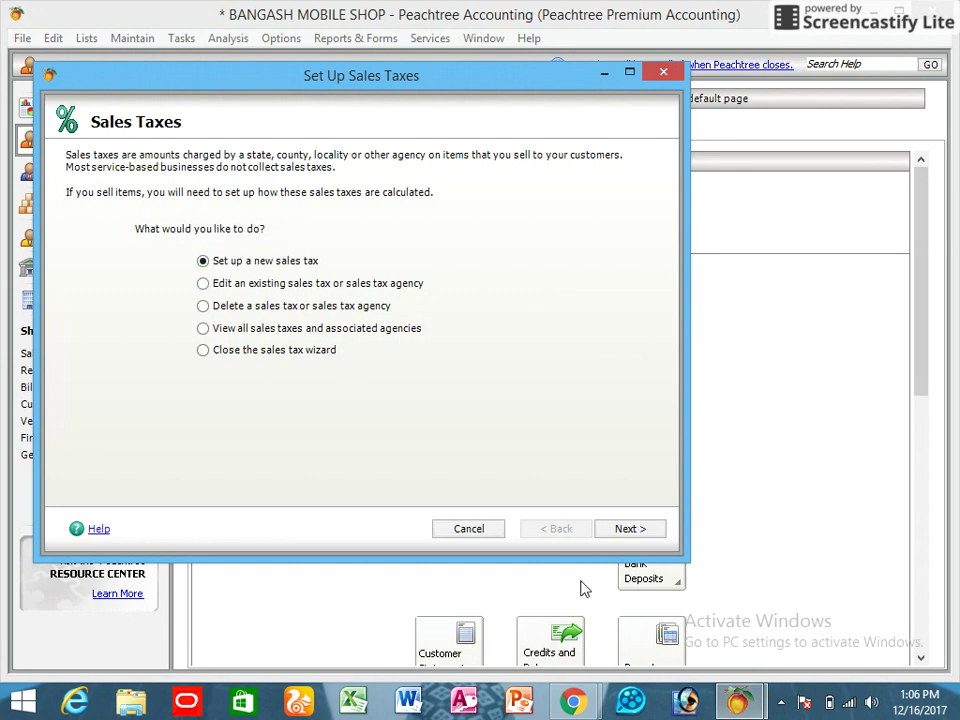
left_click(628, 530)
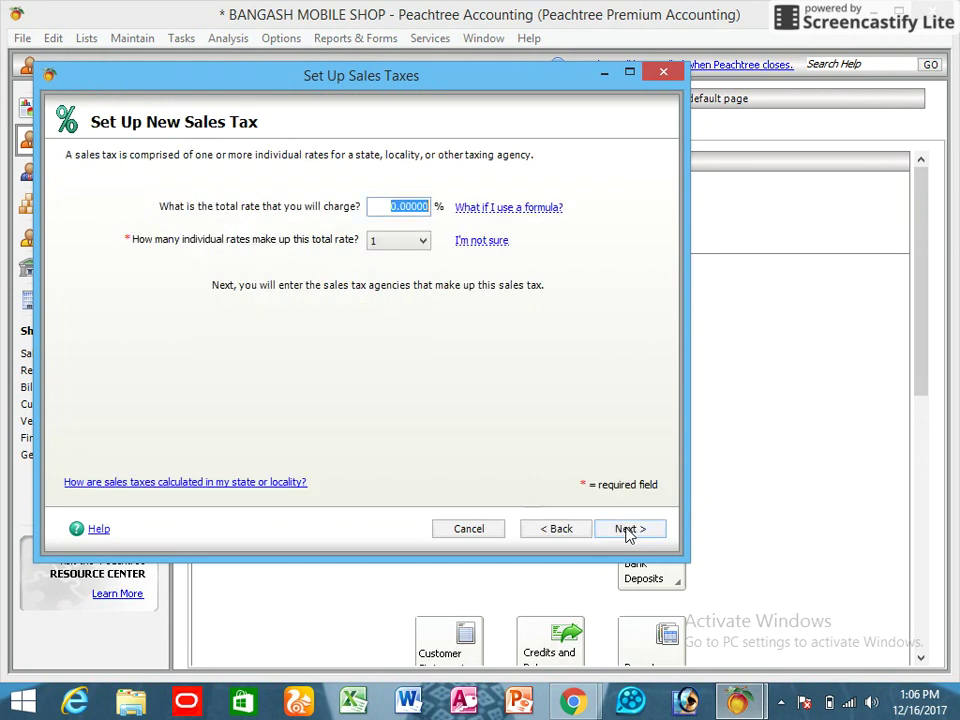
left_click(395, 207)
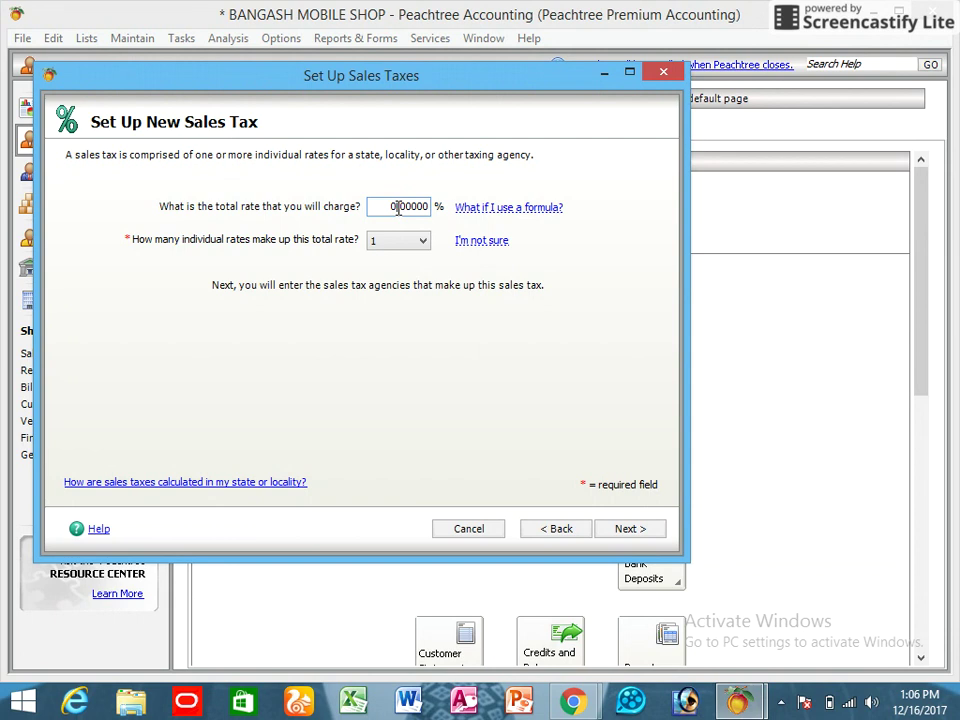
key("BackSpace")
type("5")
left_click(620, 528)
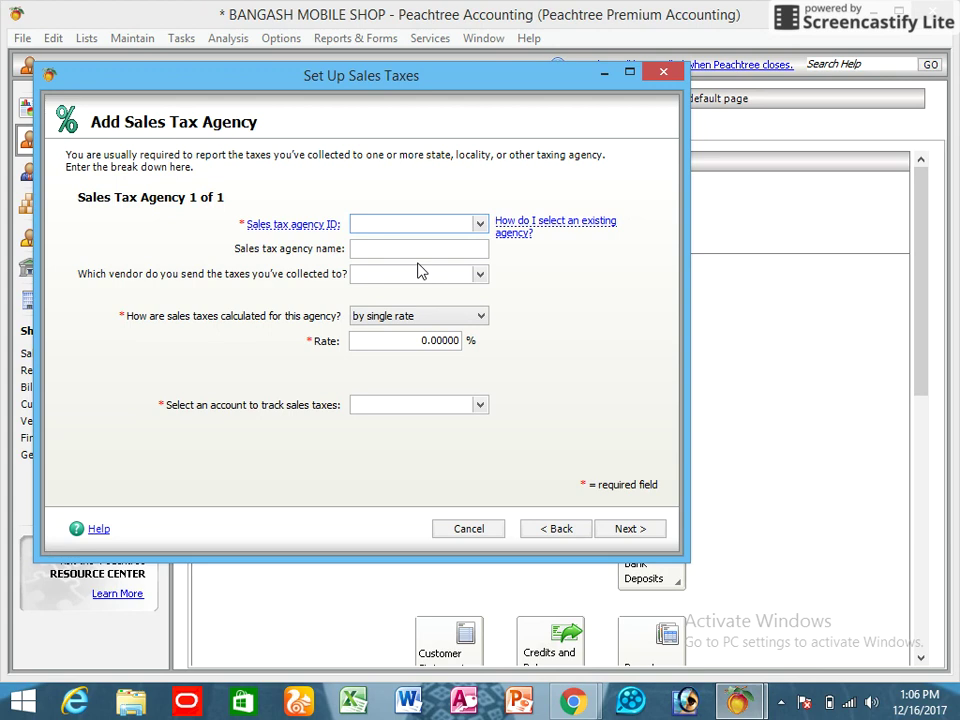
- Enter ST001 as the sales tax agency ID and choose vendor ST005 to receive the collected taxes
left_click(480, 224)
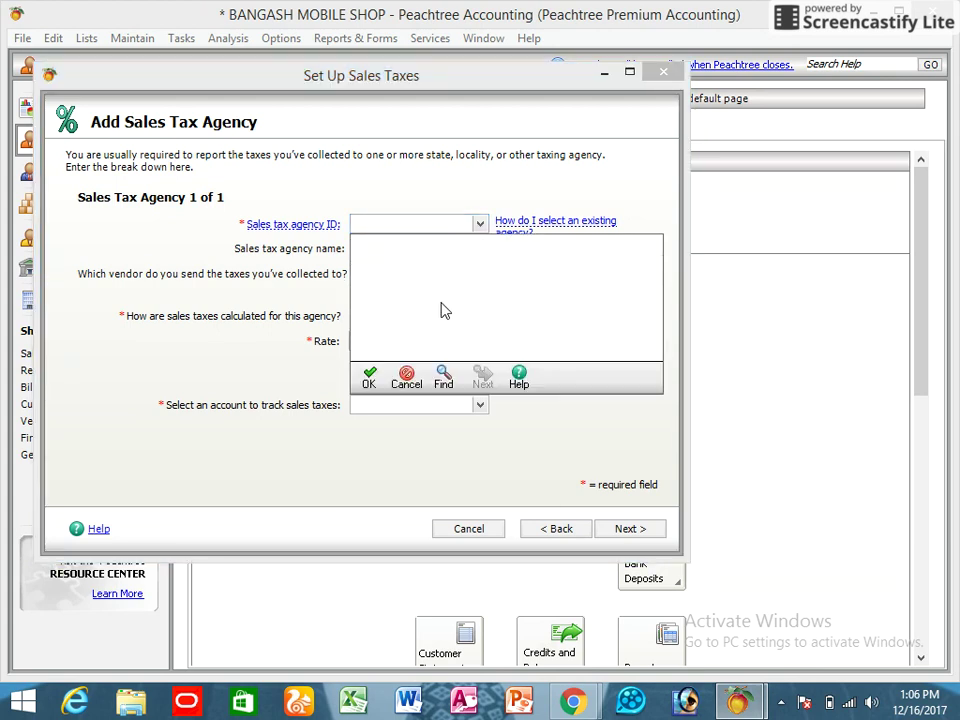
left_click(369, 380)
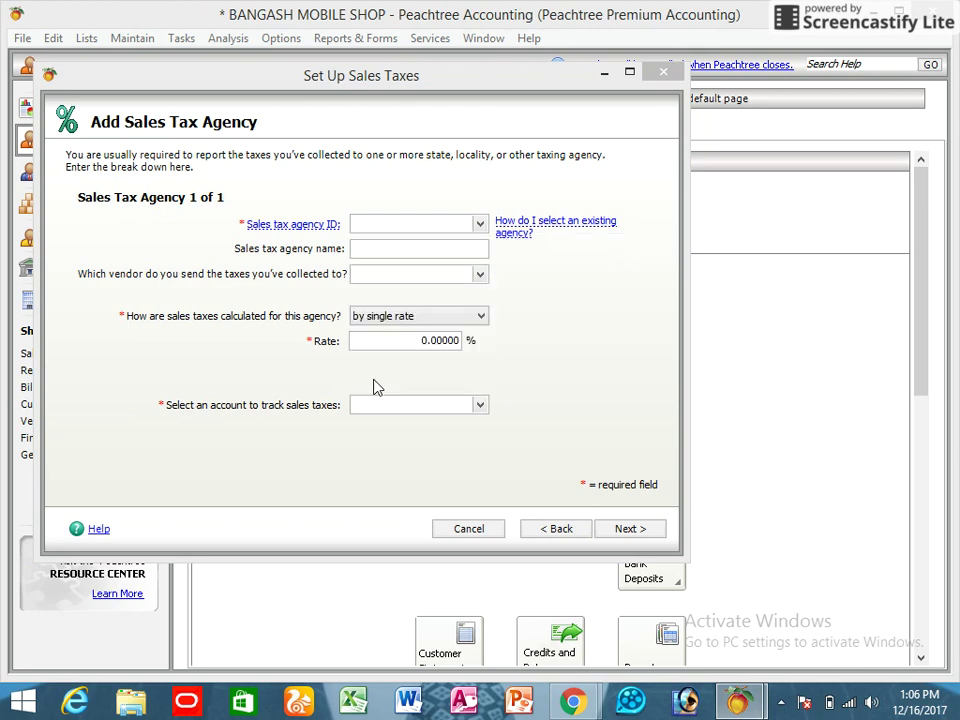
left_click(372, 222)
type("ST0")
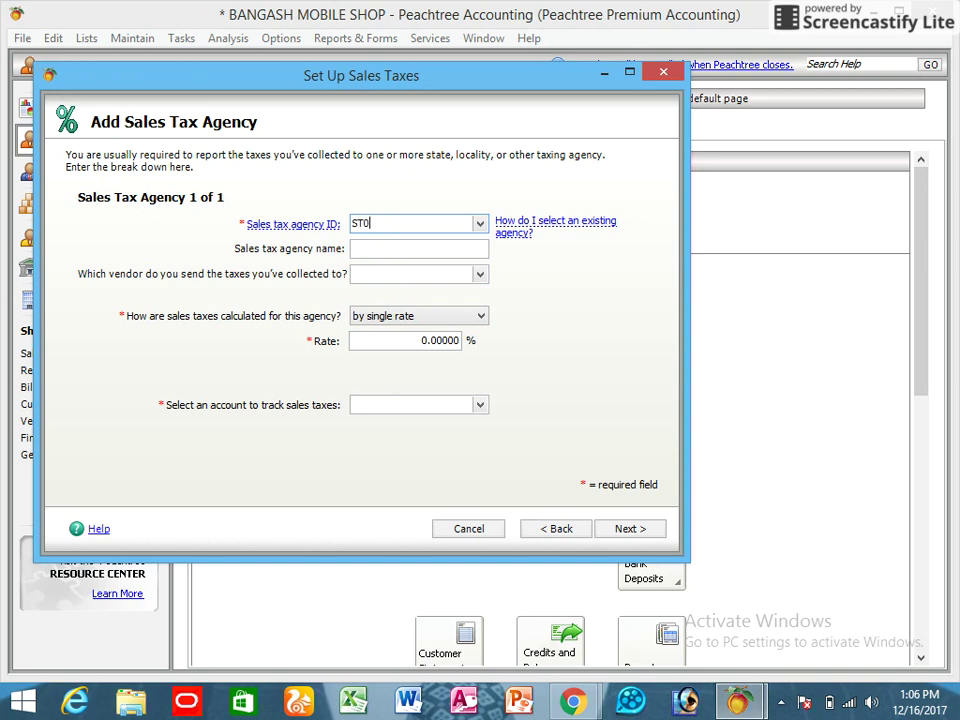
type("01")
left_click(480, 275)
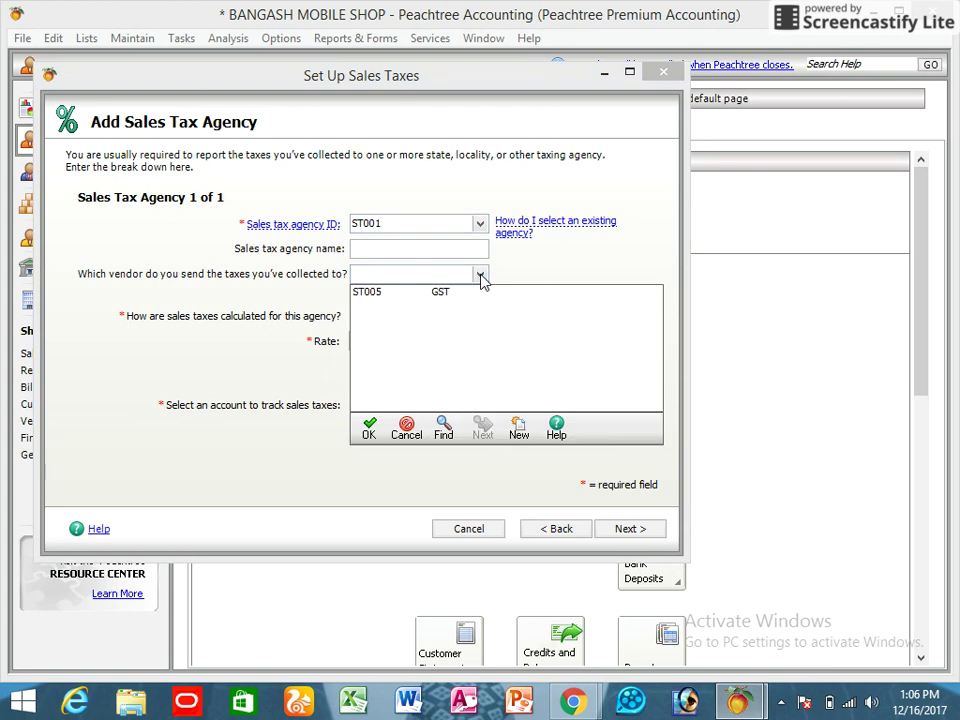
left_click(440, 292)
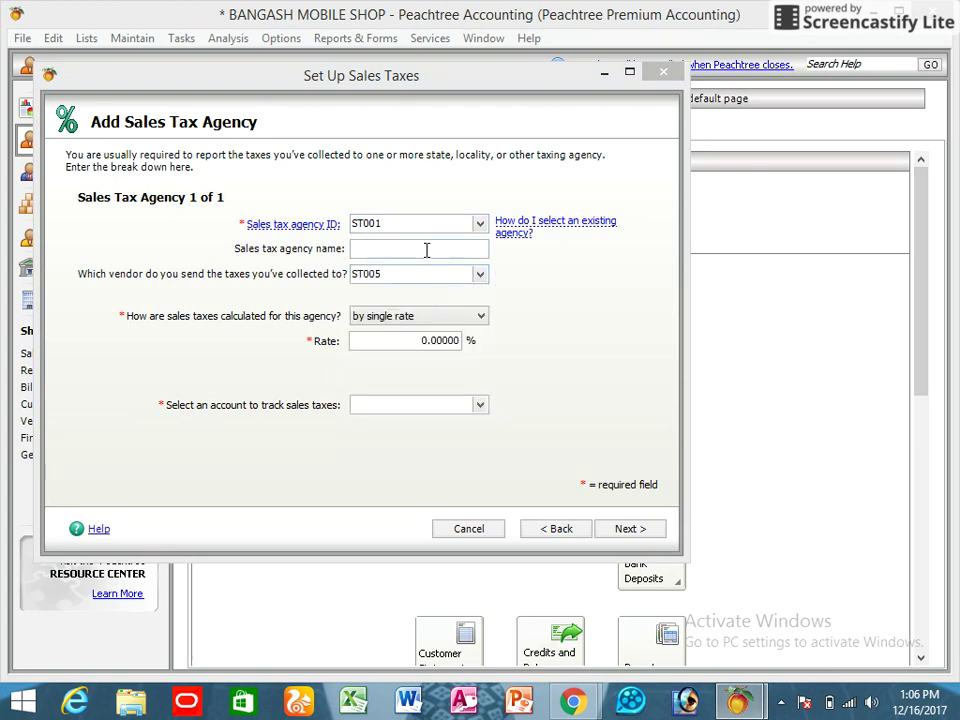
- Change the sales tax agency ID to ST005 and name the agency GST
left_click(426, 250)
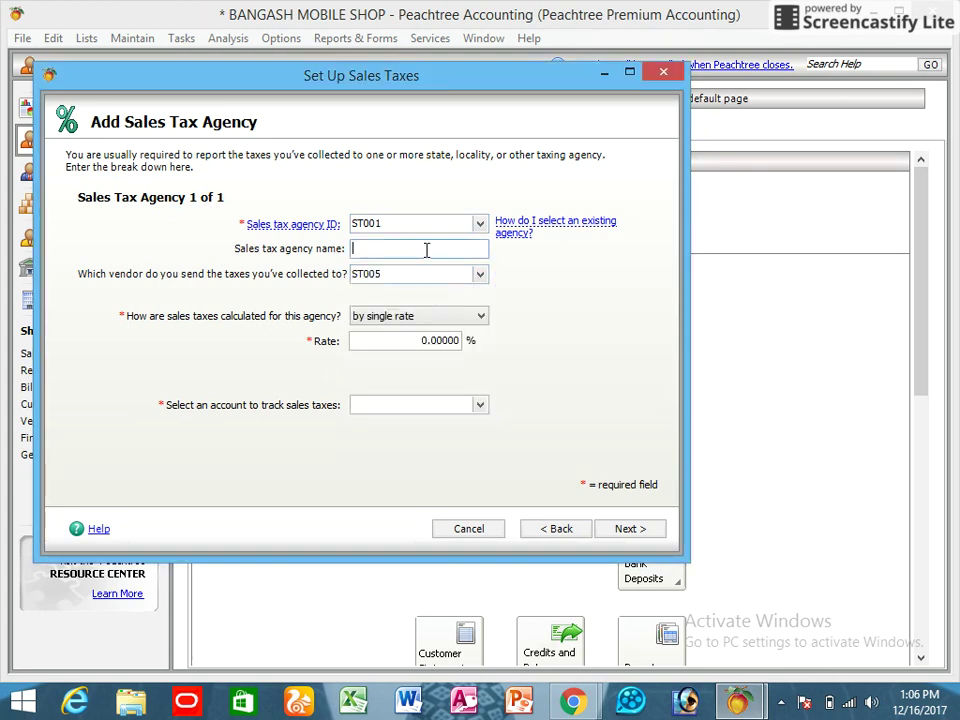
left_click(399, 224)
key("BackSpace")
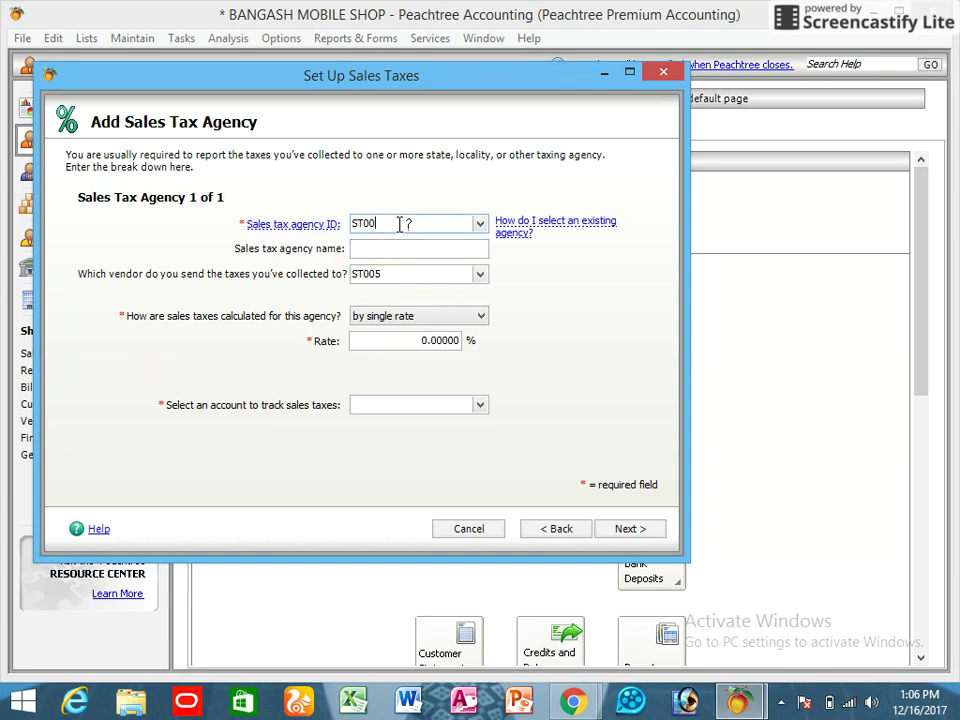
type("5")
left_click(379, 250)
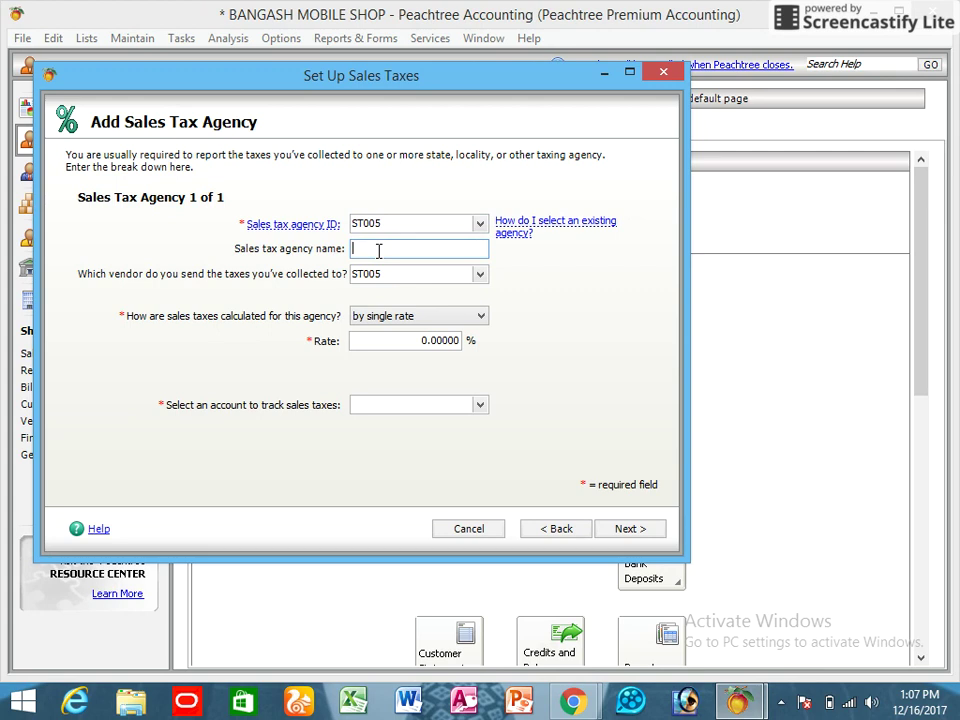
type("GST")
- Set the tax agency's single rate to 5%
left_click(425, 341)
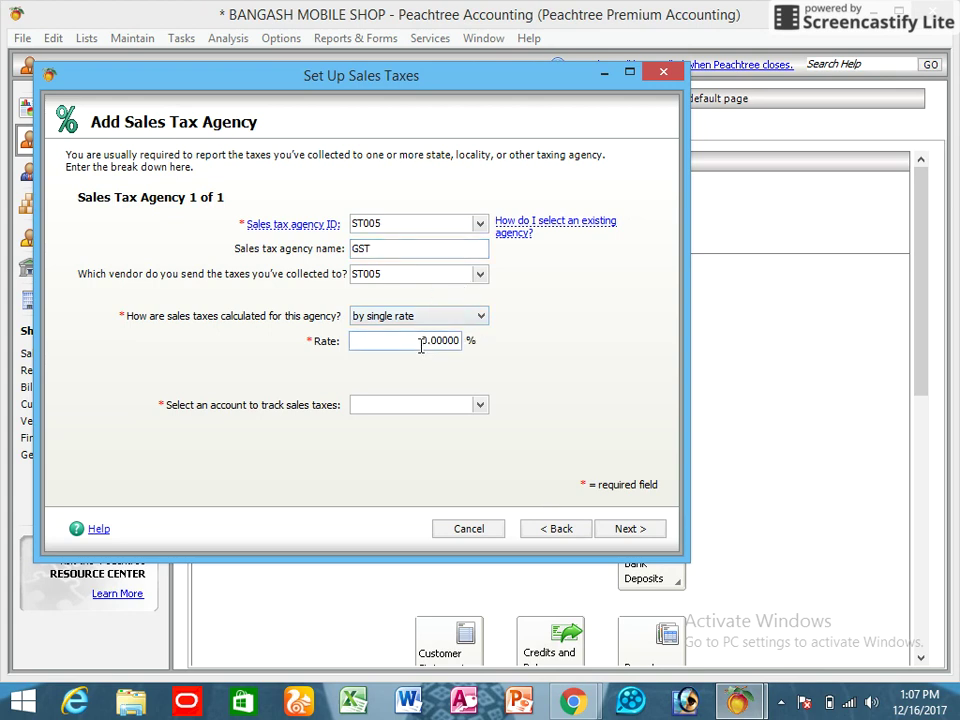
key("BackSpace")
type("5")
left_click(428, 405)
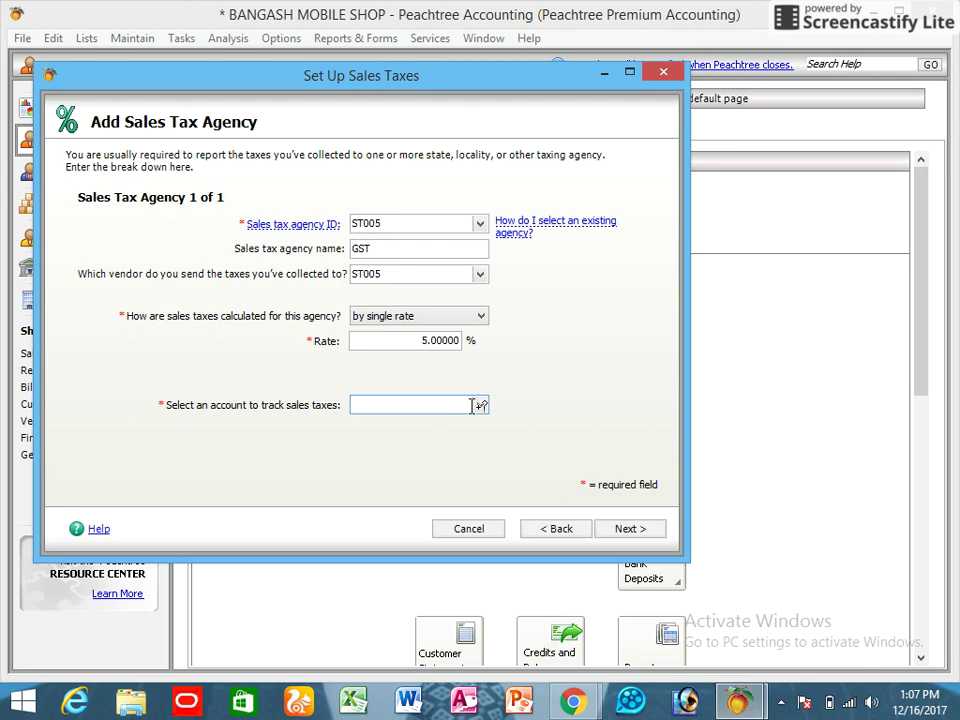
left_click(480, 405)
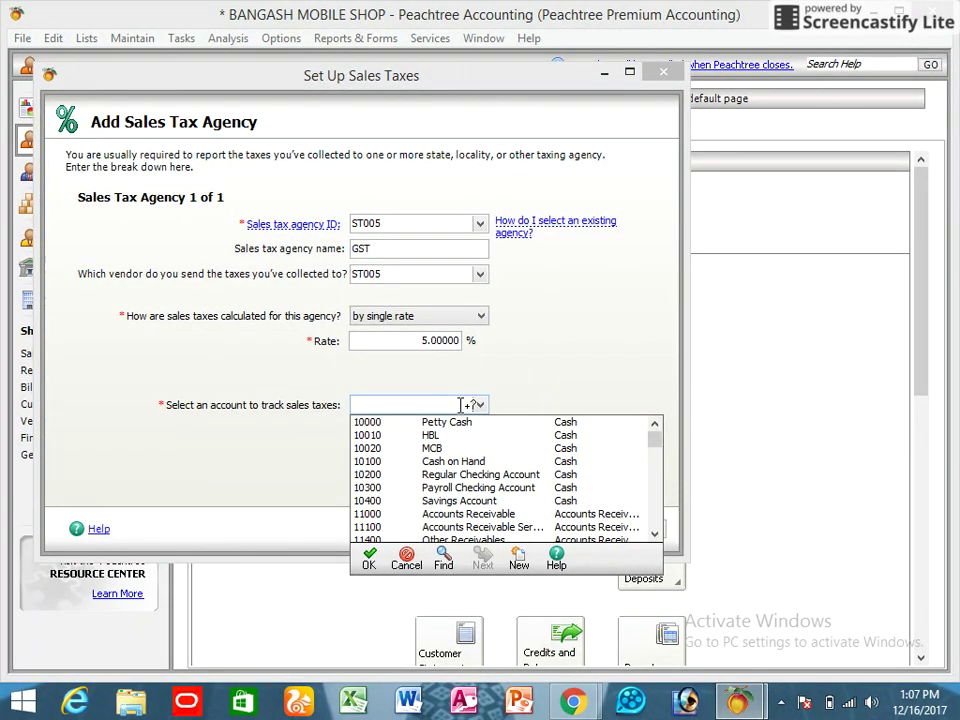
left_click(406, 558)
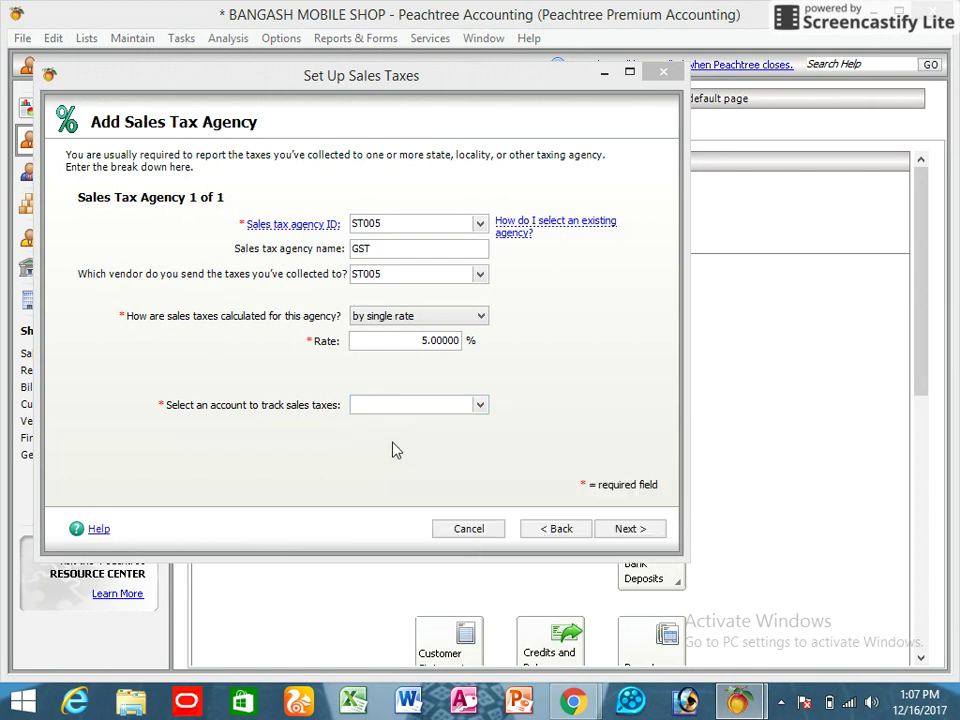
- Set account 23200 as the account that tracks the agency's sales taxes and continue to the sales tax summary
left_click(396, 404)
type("23200")
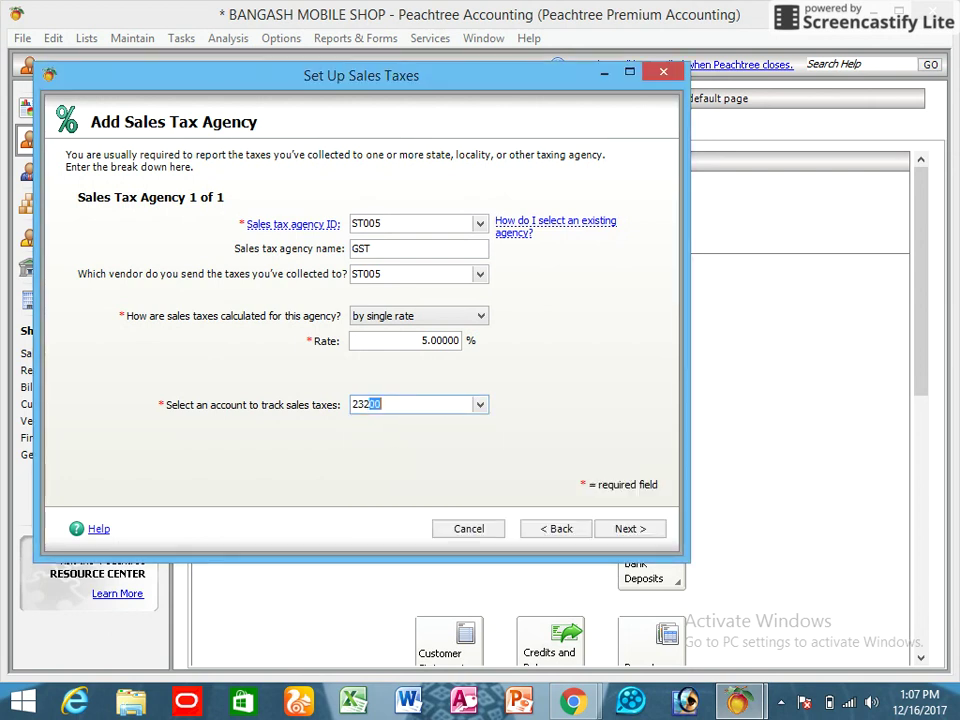
left_click(480, 405)
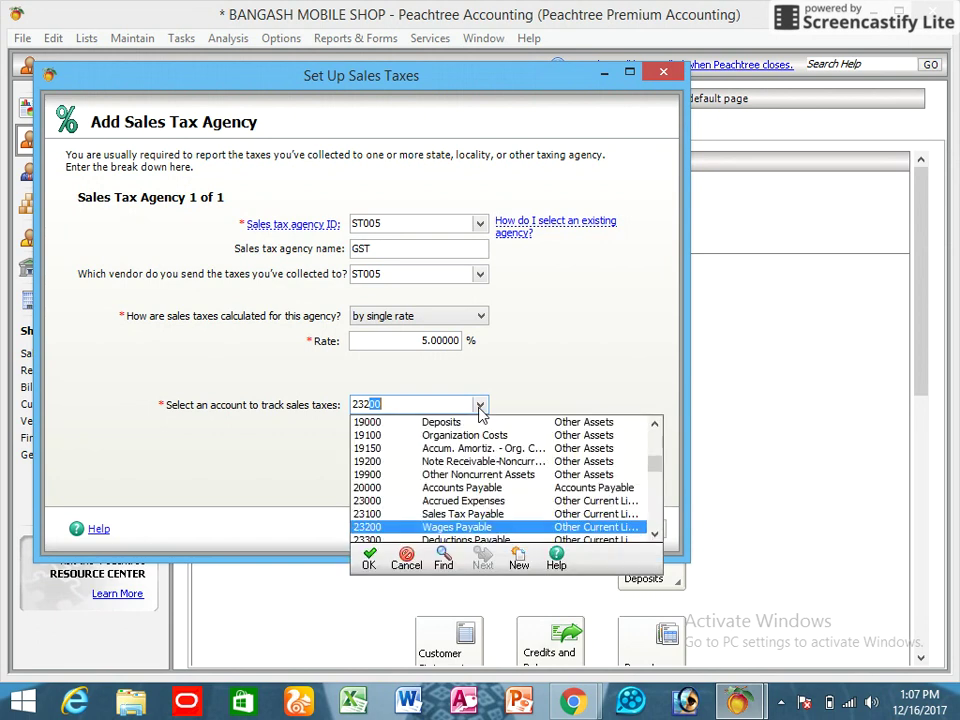
left_click(467, 528)
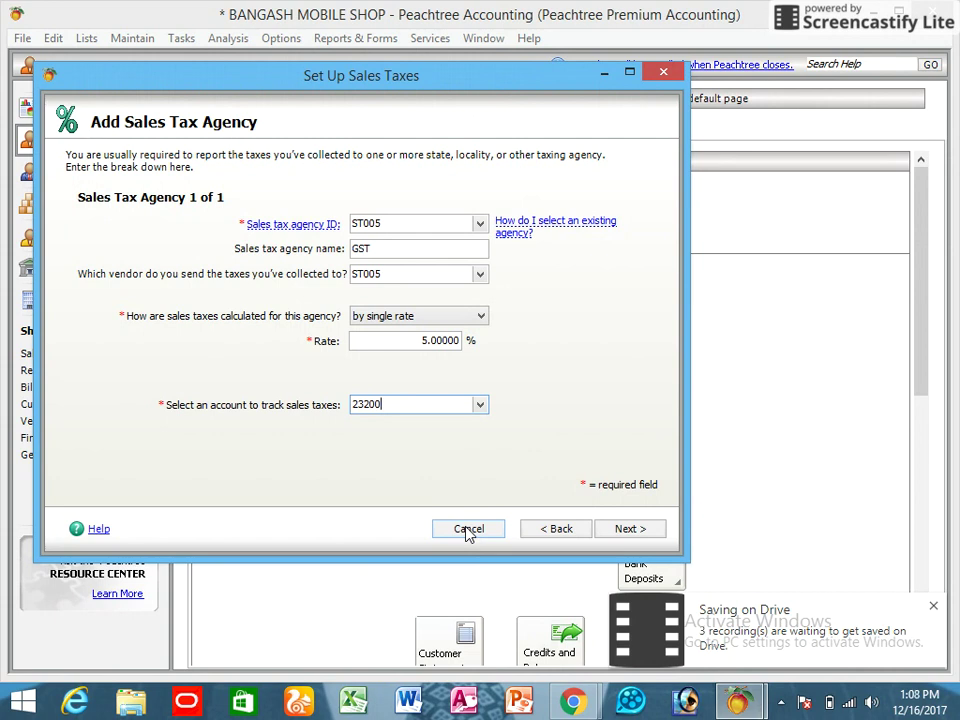
left_click(481, 405)
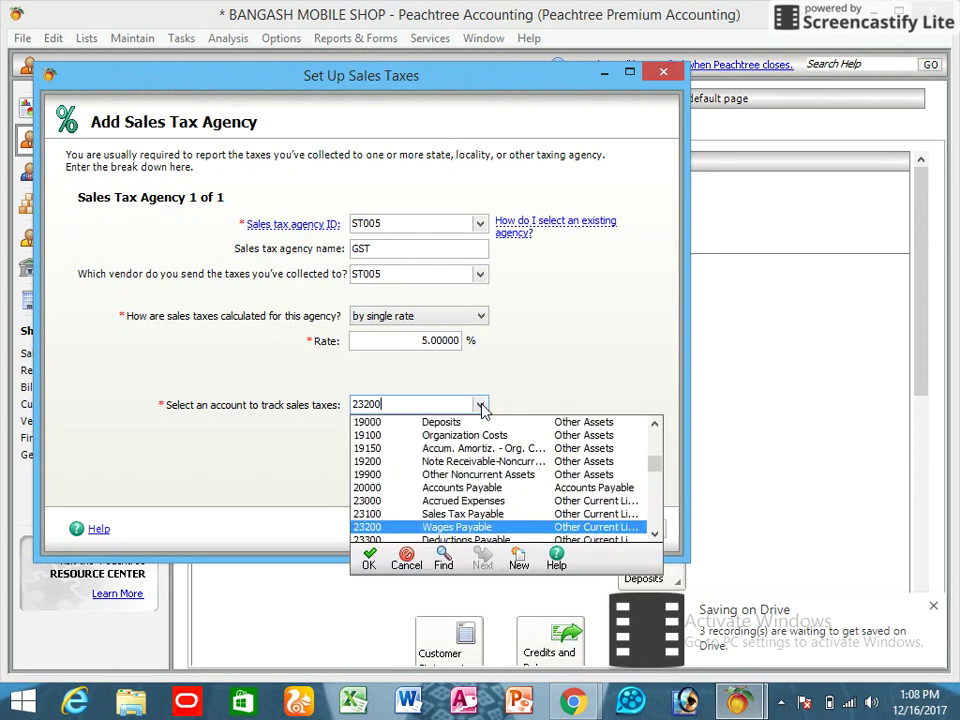
left_click(558, 528)
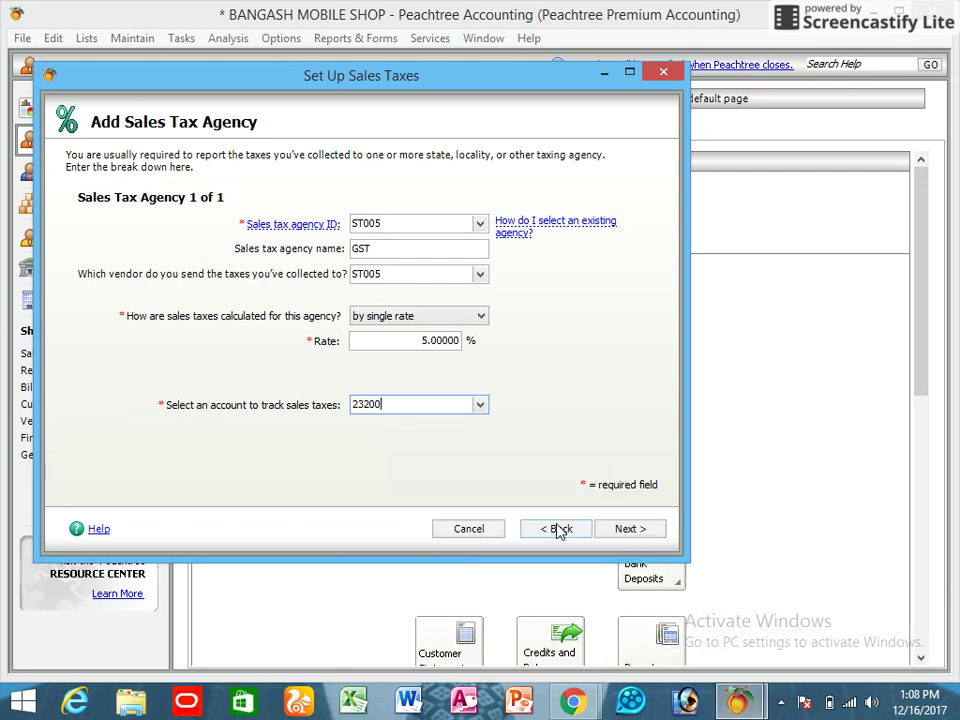
left_click(626, 528)
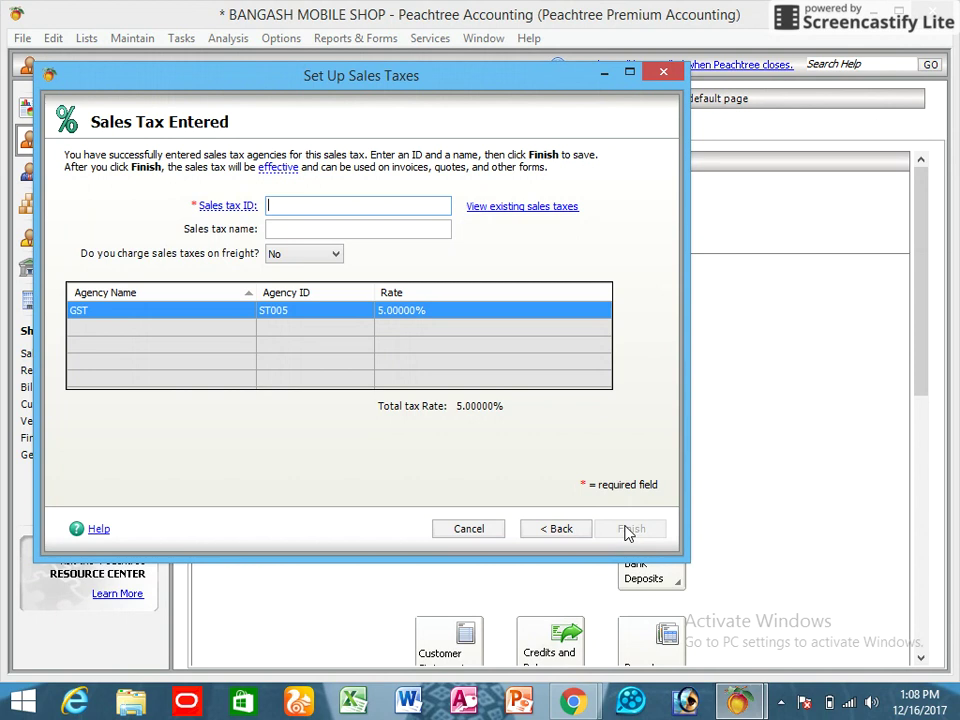
- Save the new sales tax with ID ST005, name GST and no sales tax charged on freight
left_click(395, 204)
type("ST")
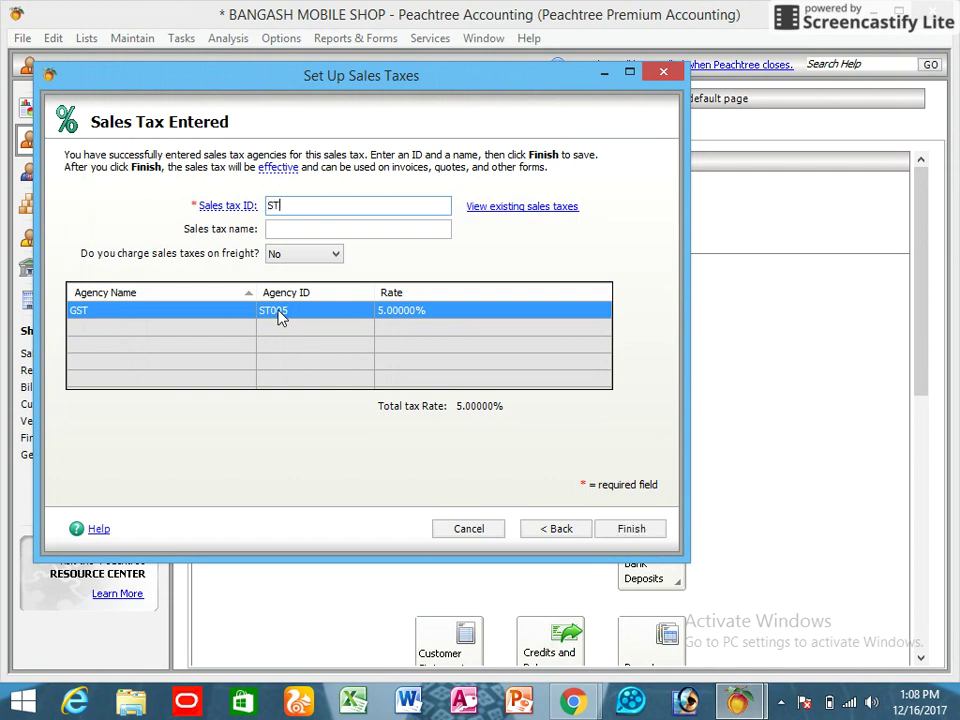
type("005")
left_click(314, 229)
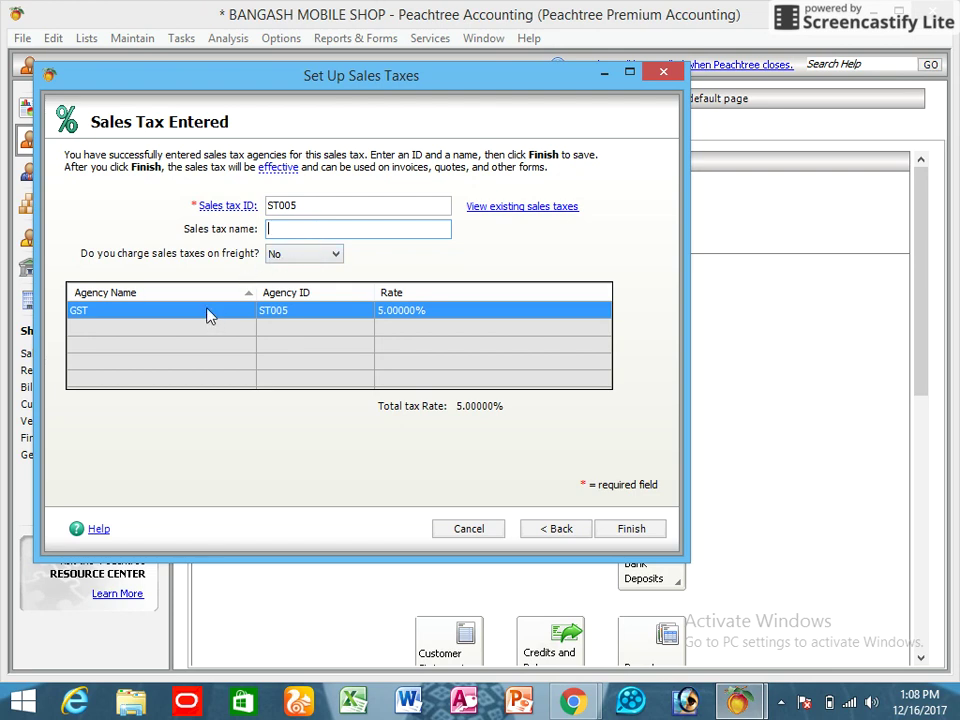
type("GST")
left_click(336, 256)
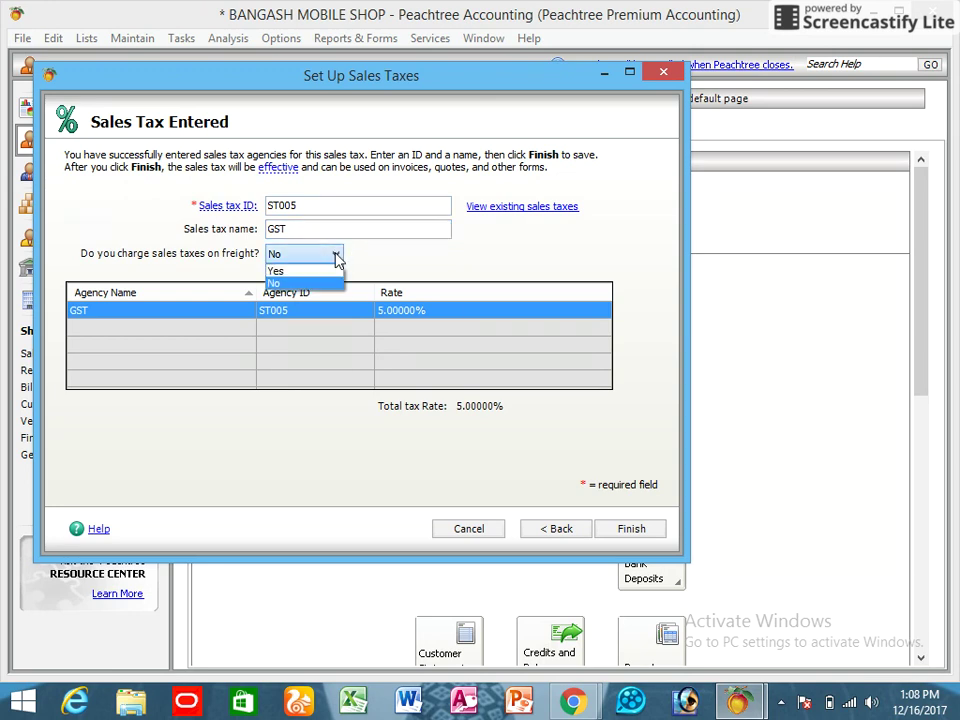
left_click(337, 258)
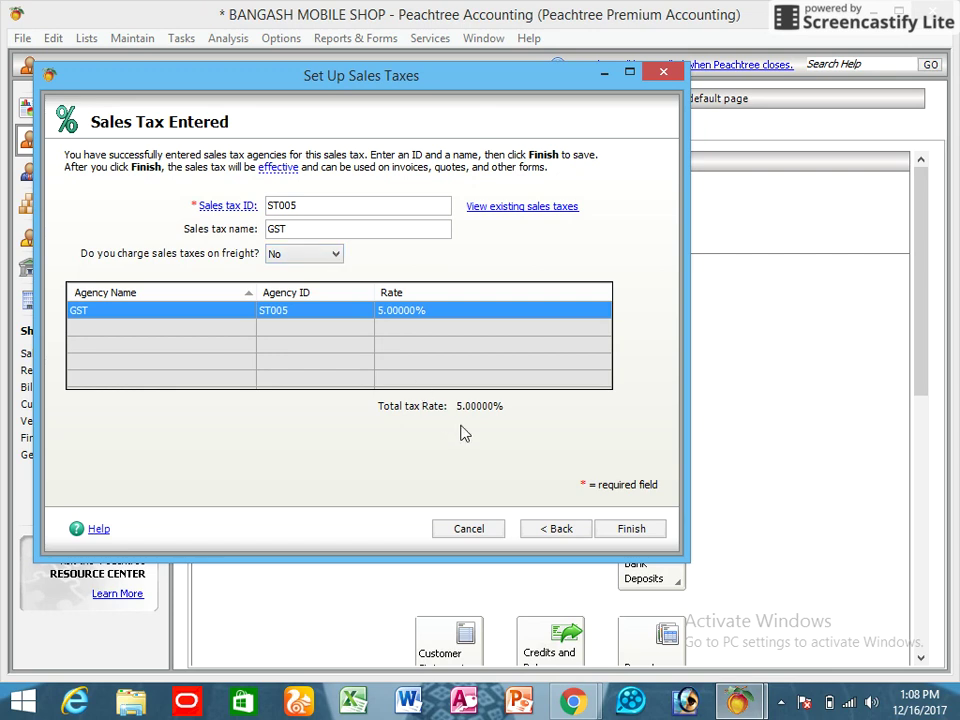
left_click(630, 530)
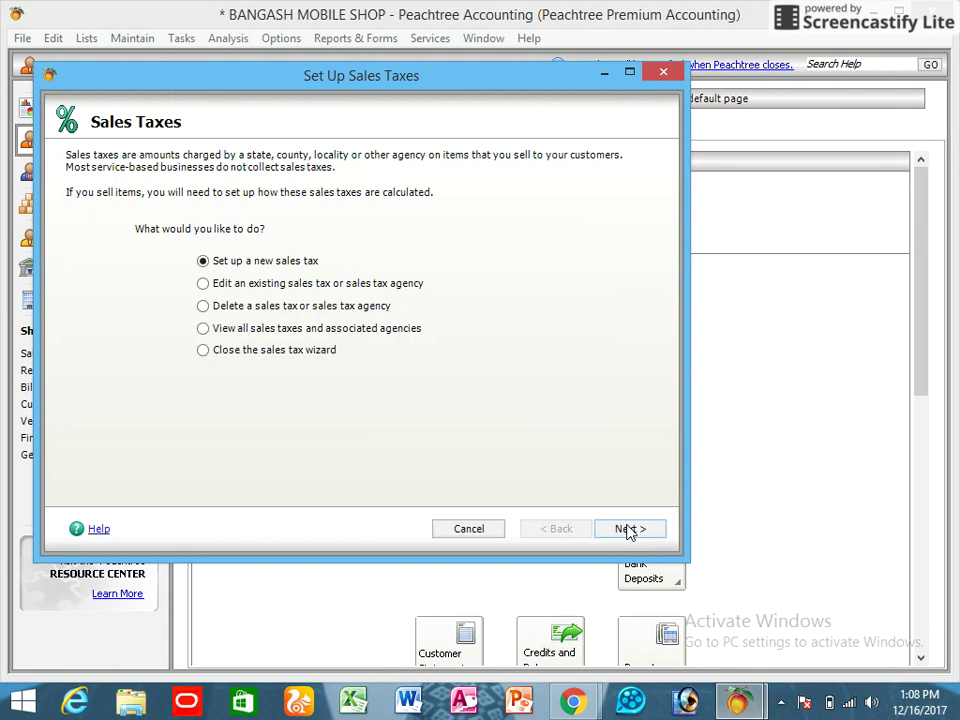
left_click(630, 530)
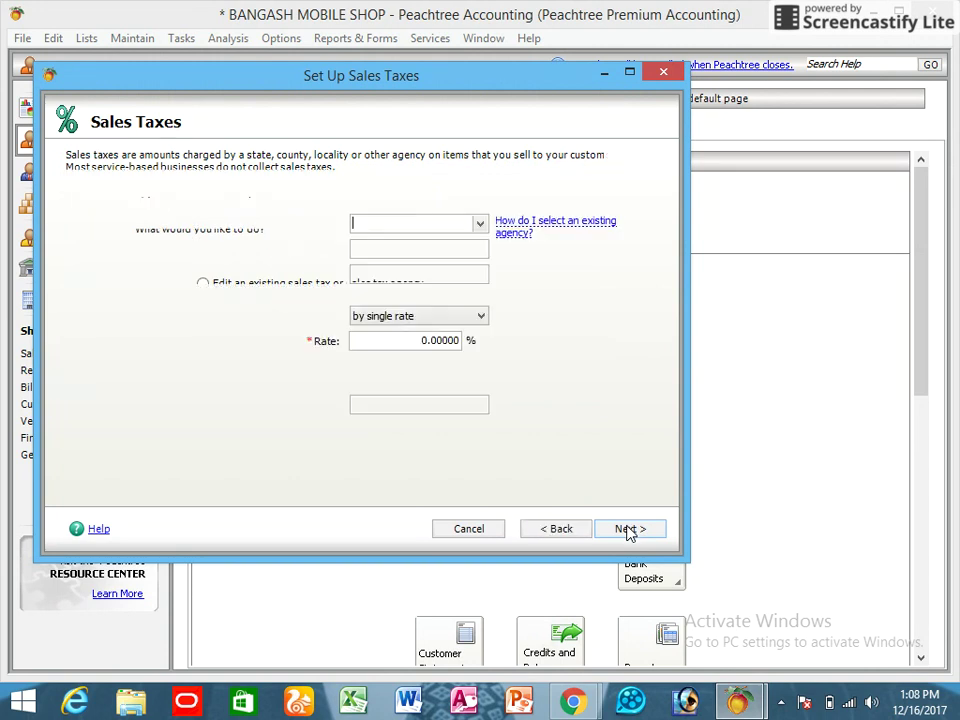
left_click(562, 535)
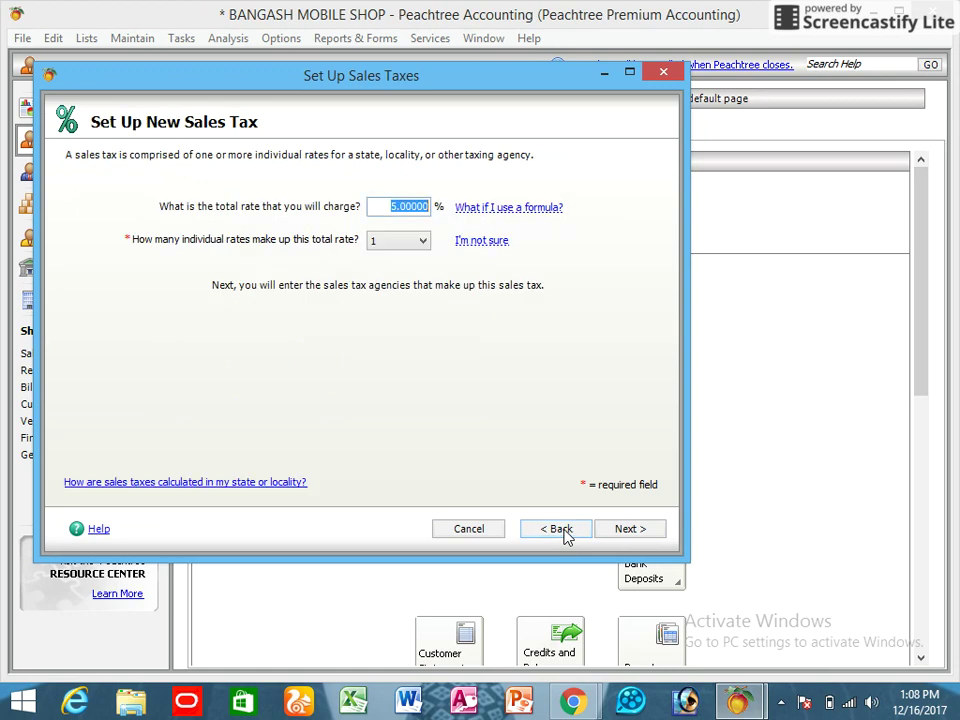
left_click(560, 535)
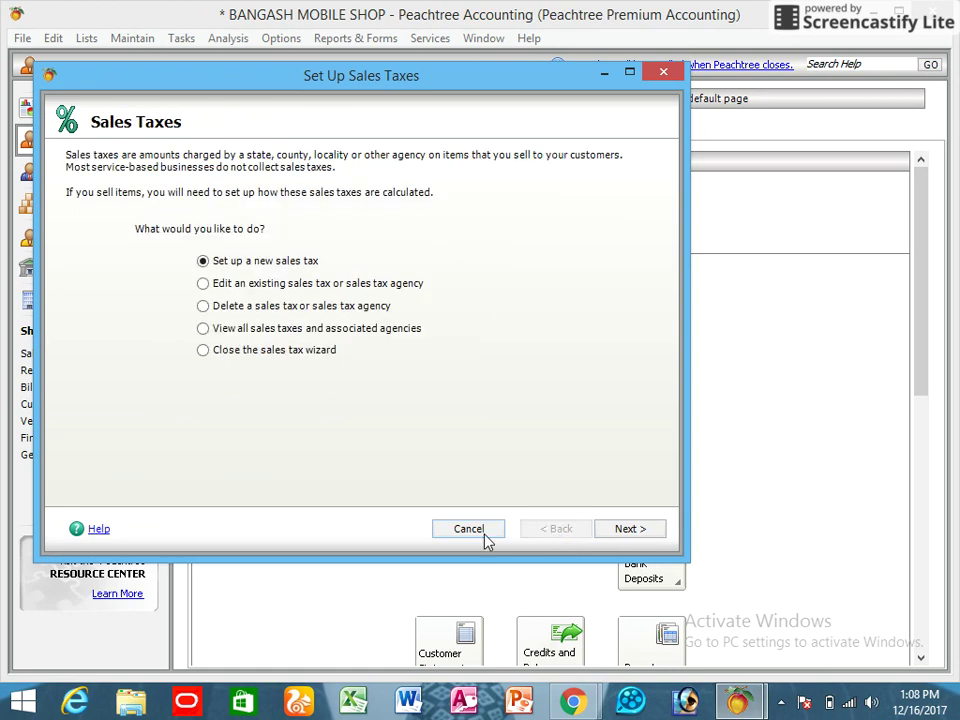
- Close the sales tax setup wizard
left_click(662, 73)
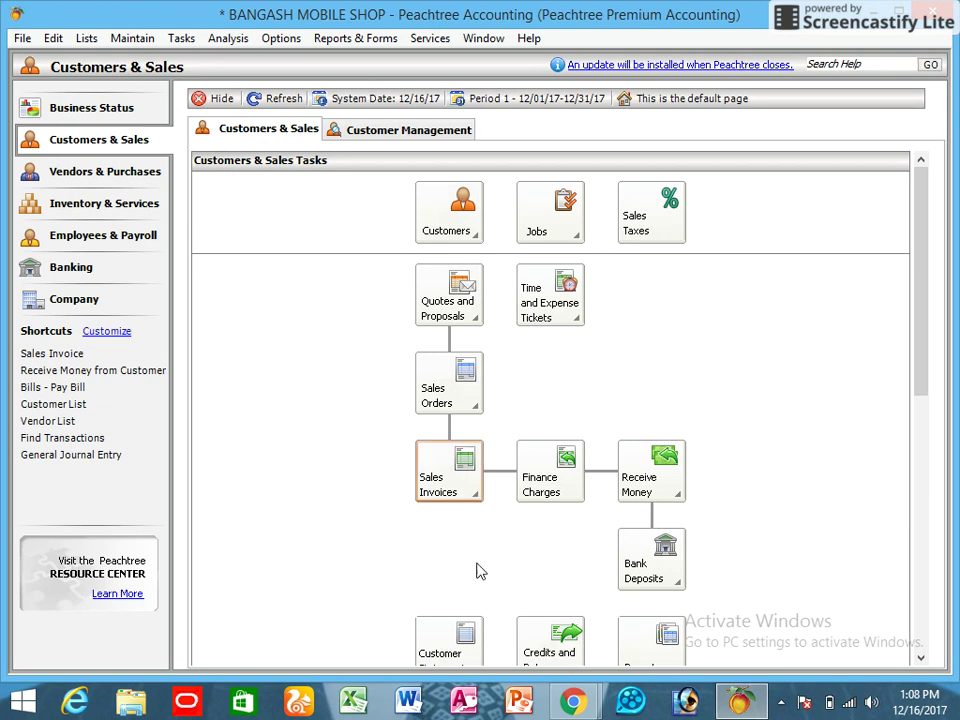
mouse_move(576, 703)
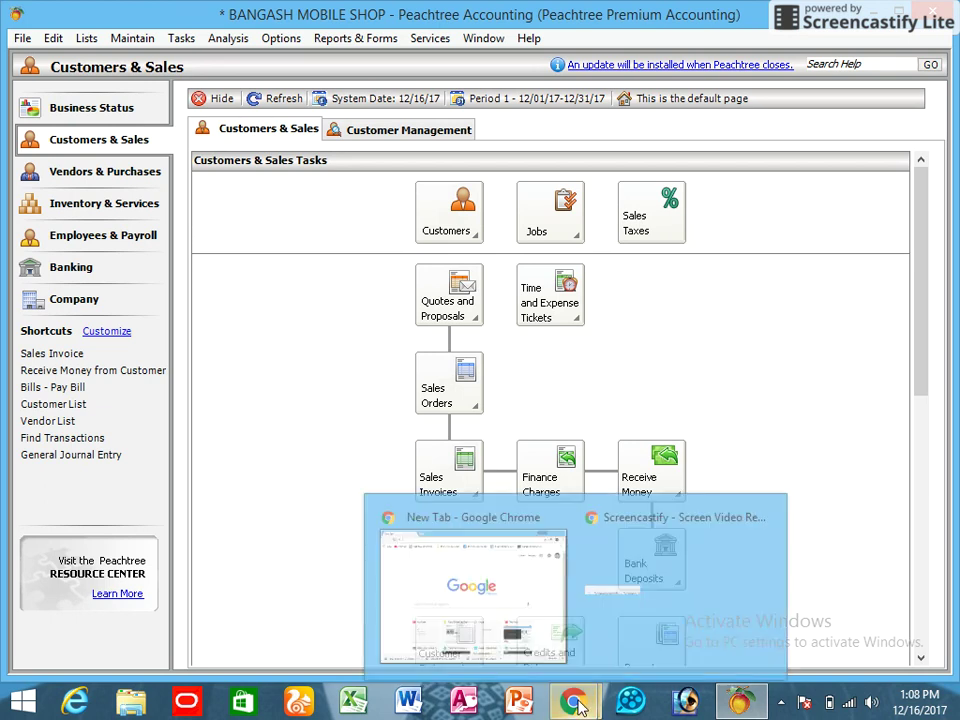